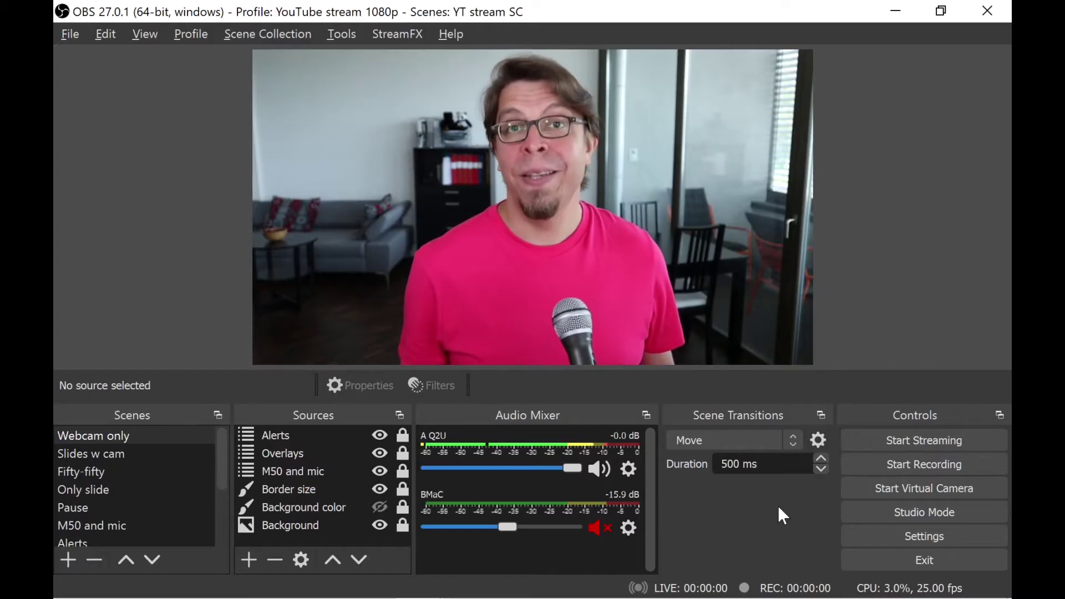
pyautogui.click(450, 35)
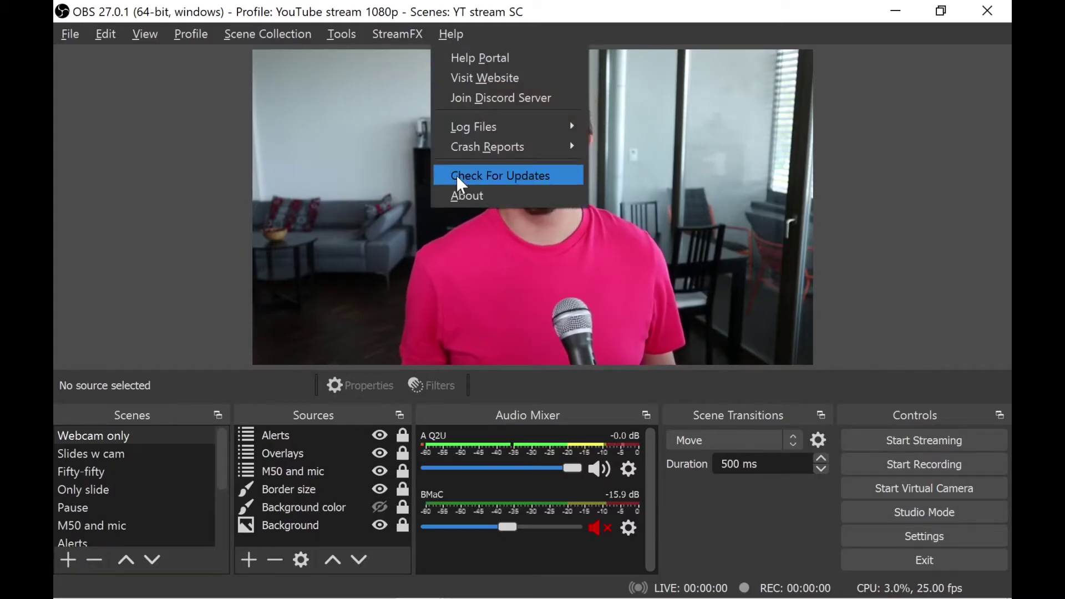
pyautogui.click(618, 332)
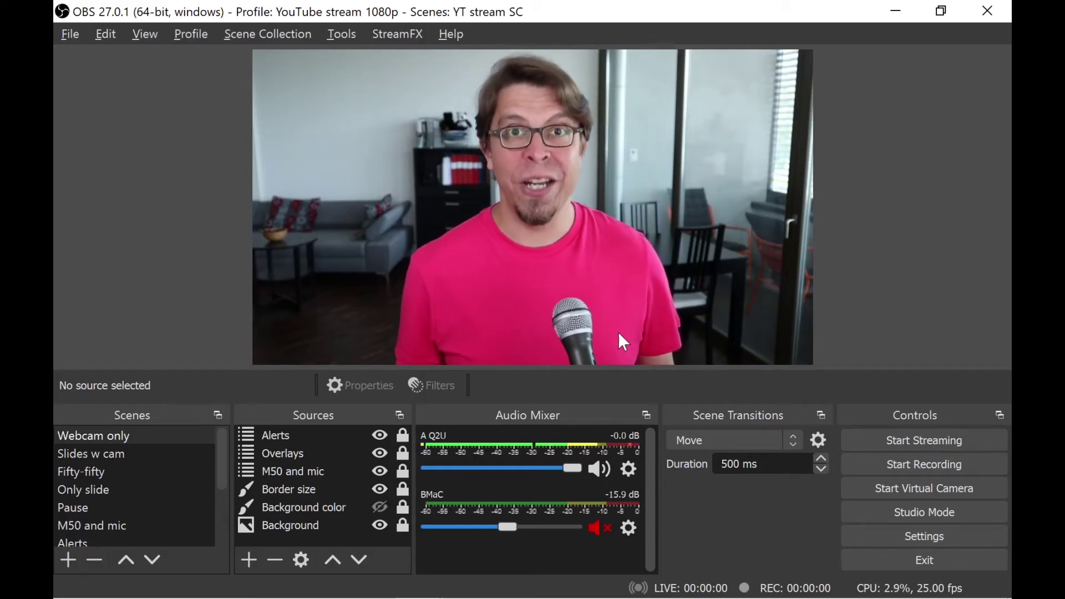
# Step: Start the virtual camera with the Fifty-fifty scene live and view its output in the Zoom meeting
pyautogui.press('3')
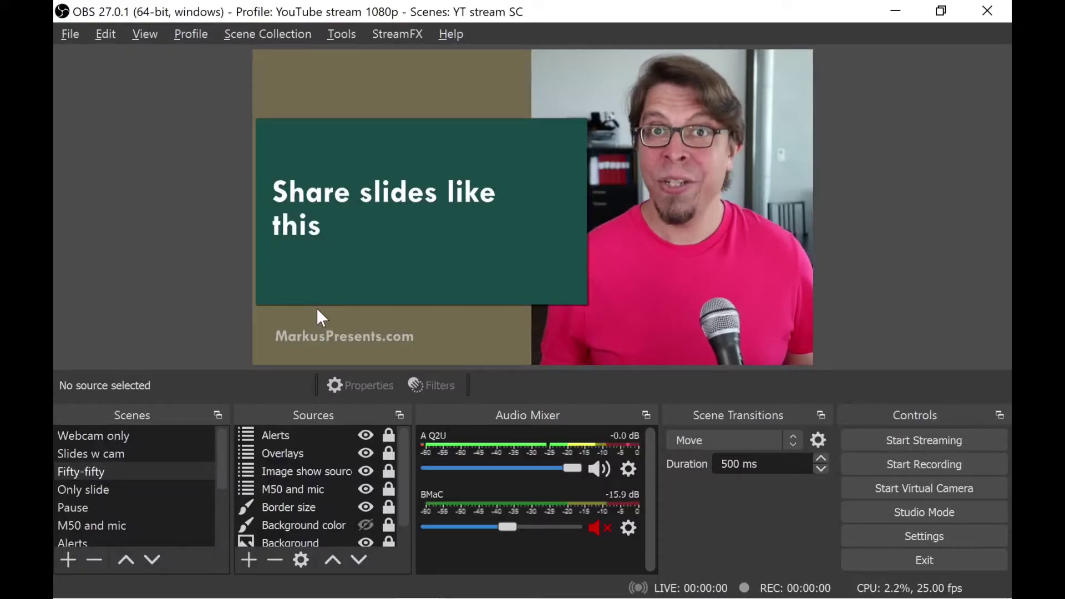
pyautogui.click(875, 492)
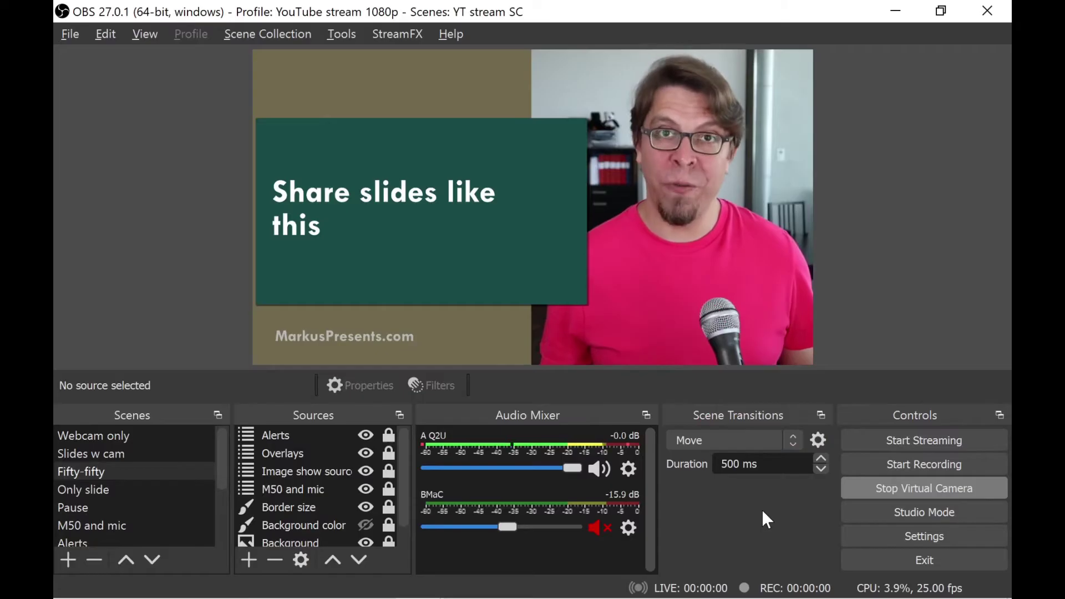
pyautogui.hotkey('alt', 'Tab')
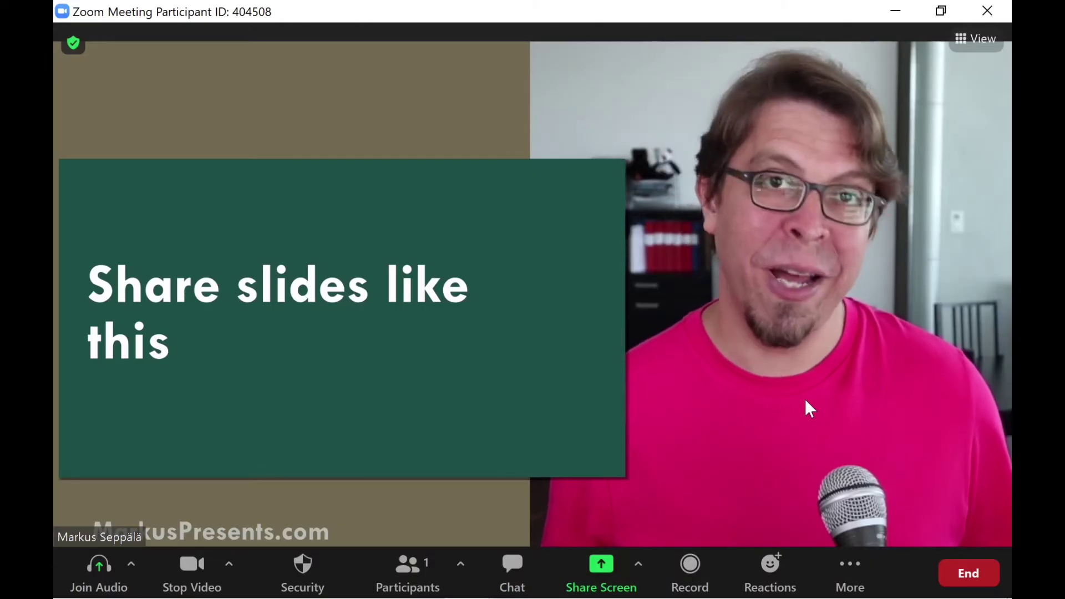
# Step: Return to OBS to show the Webcam only scene, and select OBS Virtual Camera as the Zoom meeting's camera
pyautogui.hotkey('alt', 'Tab')
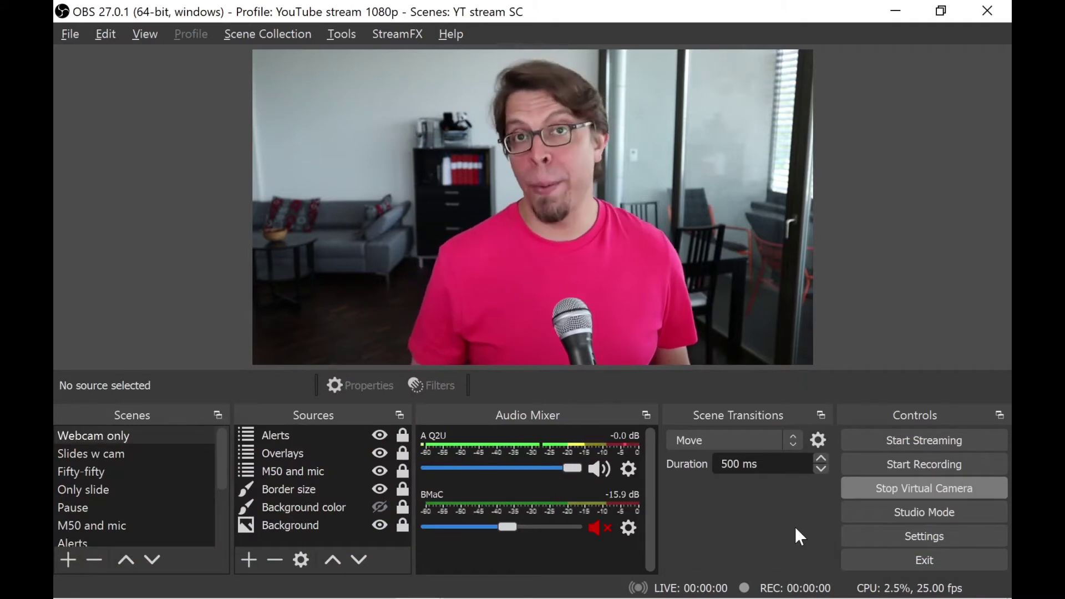
pyautogui.press('F4')
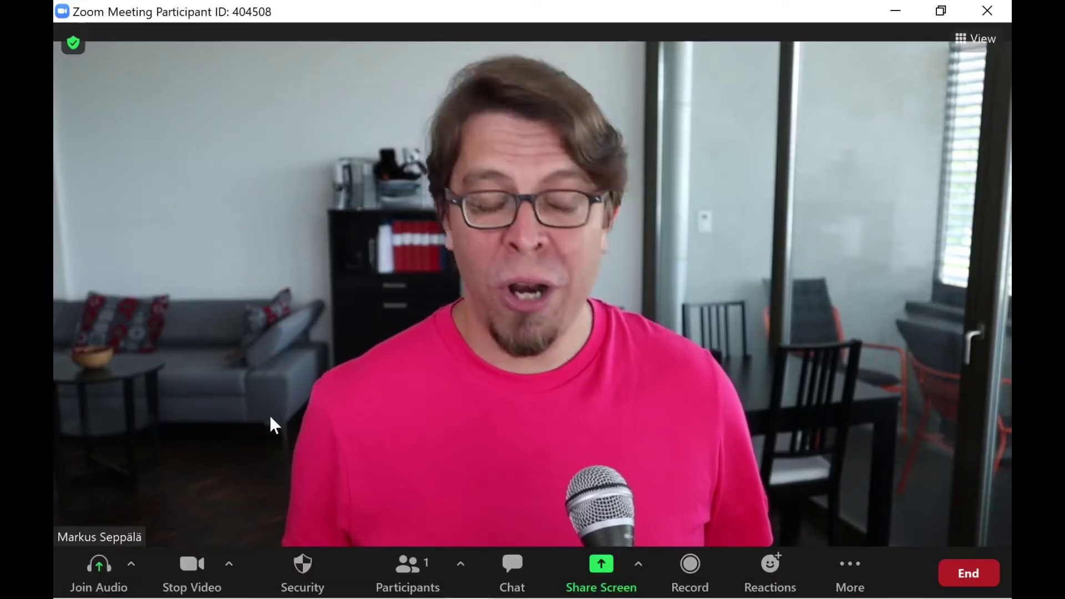
pyautogui.click(229, 566)
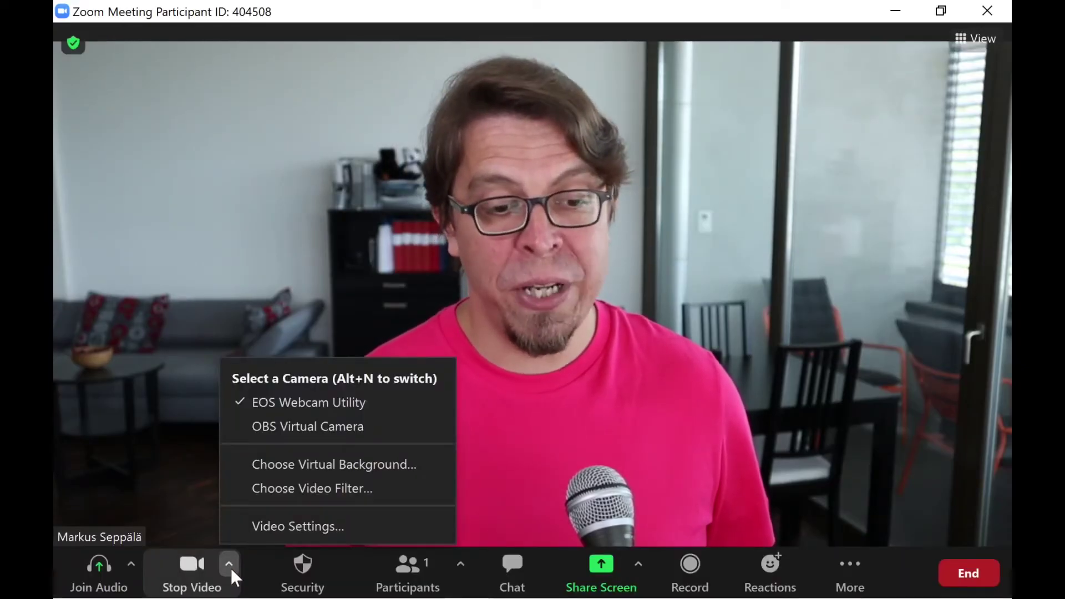
pyautogui.click(313, 430)
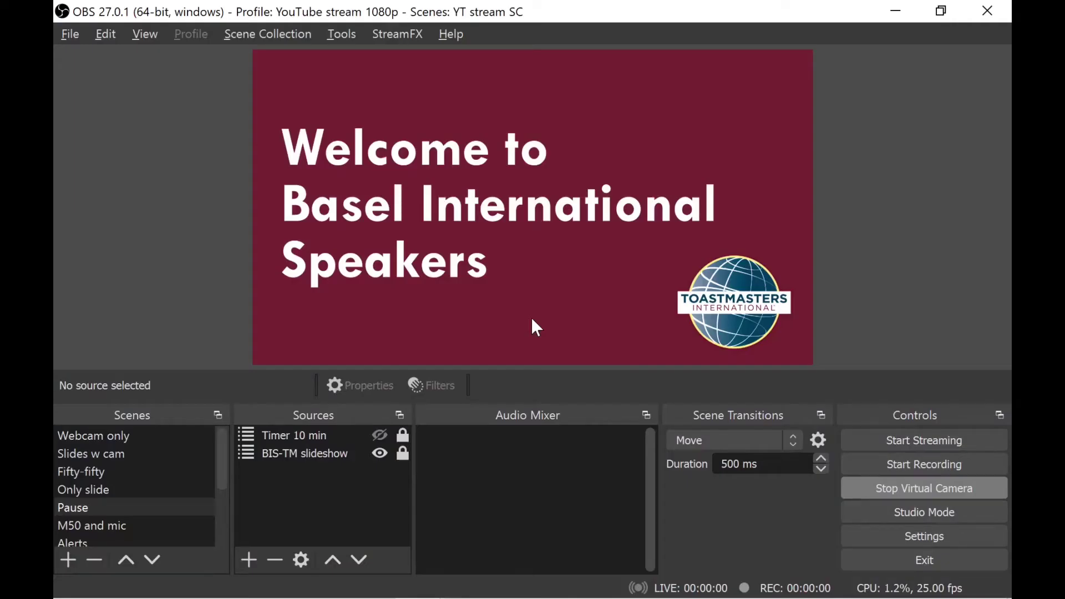
# Step: Change the live scene from Pause to Fifty-fifty and on to Slides w cam
pyautogui.press('Up')
pyautogui.press('Up')
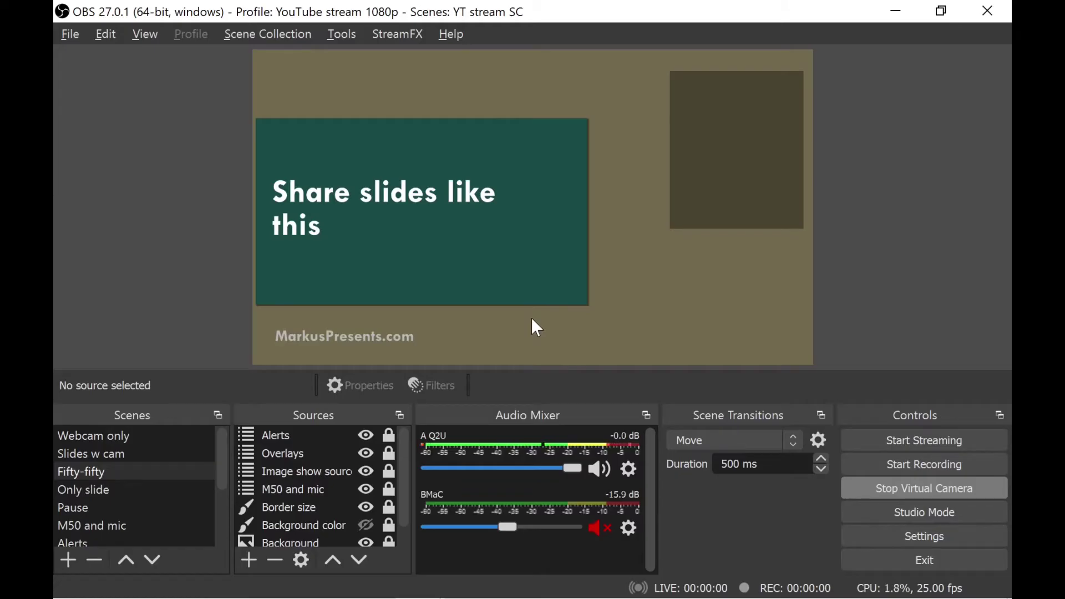
pyautogui.press('2')
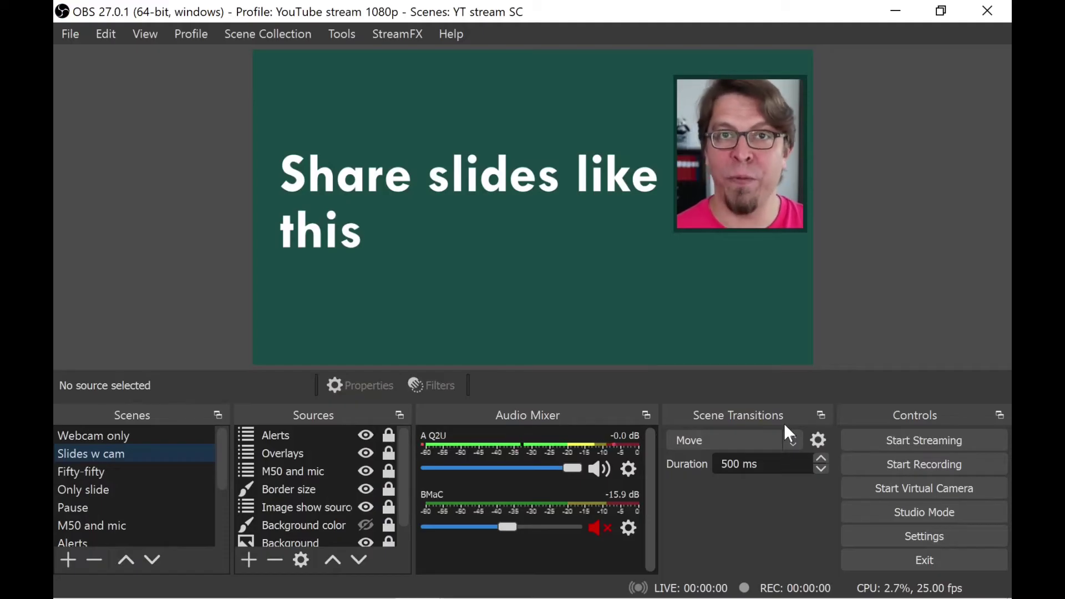
# Step: Switch the live scene to Fifty-fifty, to Webcam only and back to Fifty-fifty
pyautogui.press('Down')
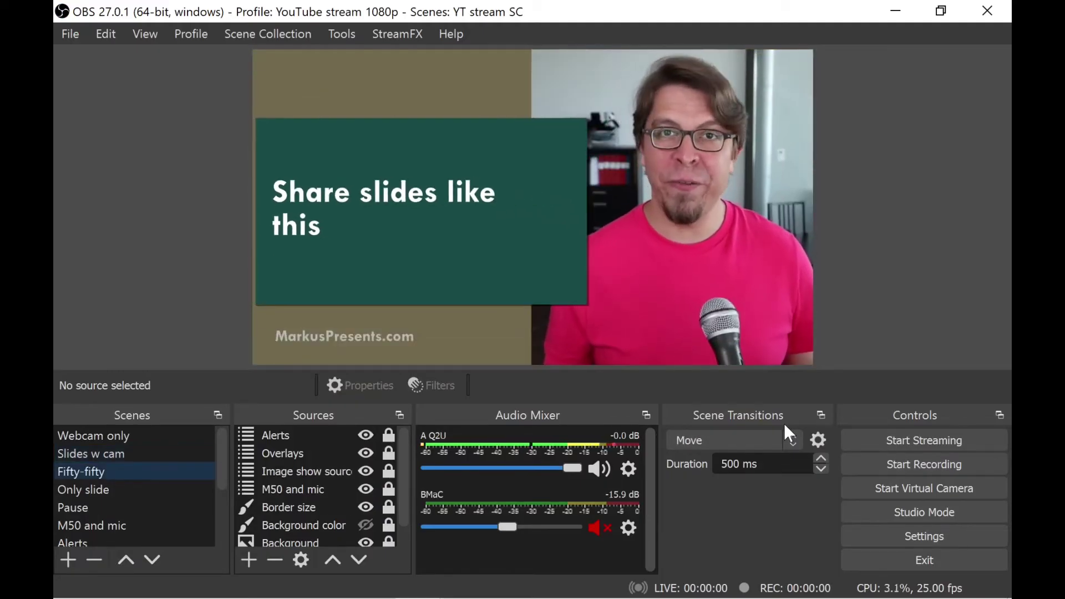
pyautogui.press('Up')
pyautogui.press('Up')
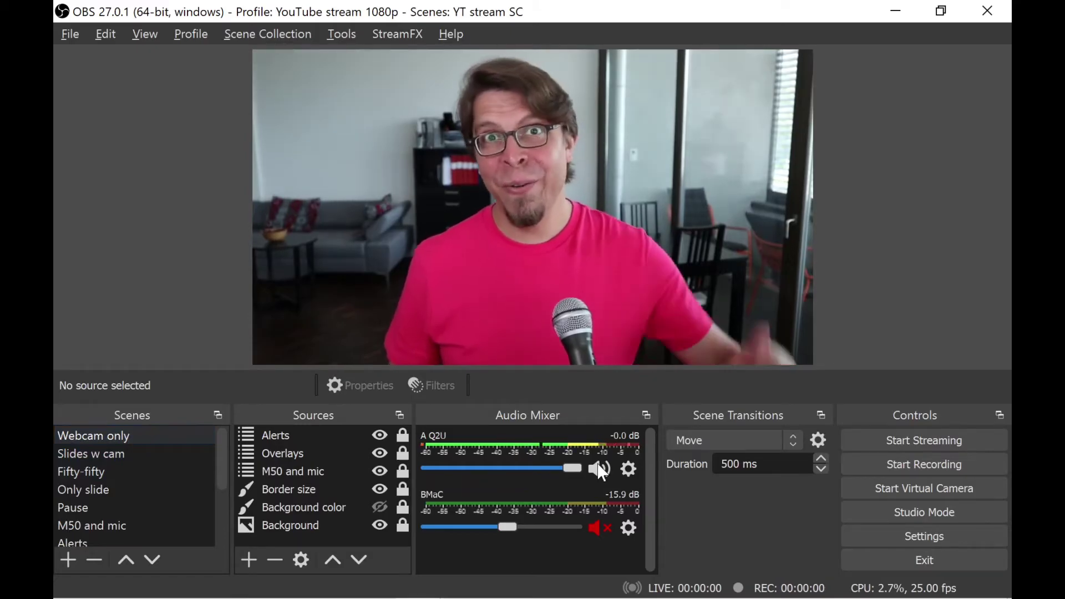
pyautogui.press('alt')
pyautogui.press('3')
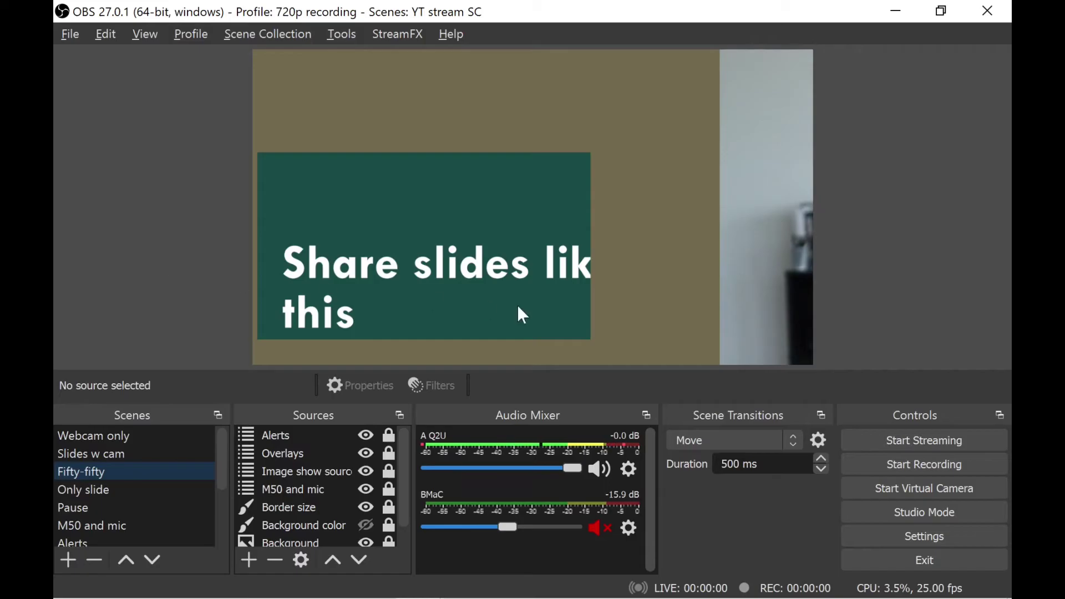
# Step: Check the canvas and output resolutions in the video settings of the 720p recording profile
pyautogui.click(886, 548)
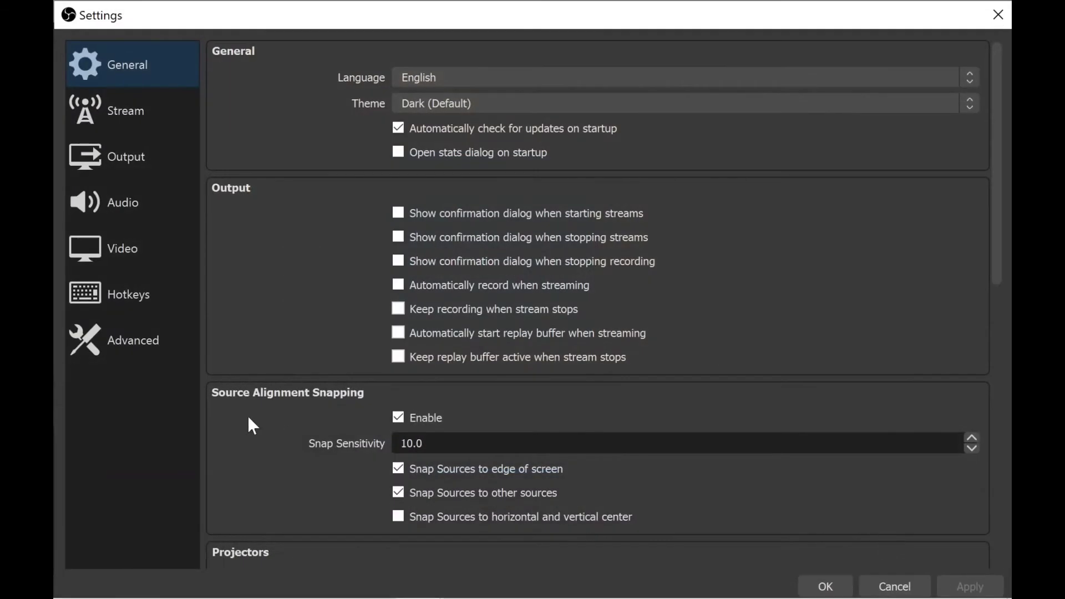
pyautogui.click(139, 247)
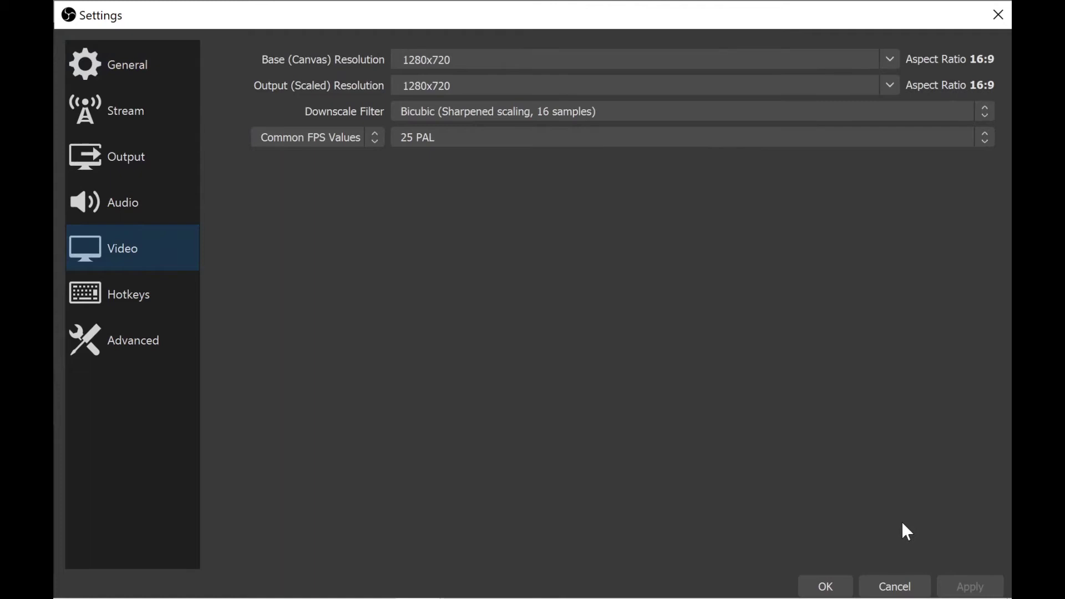
pyautogui.click(897, 586)
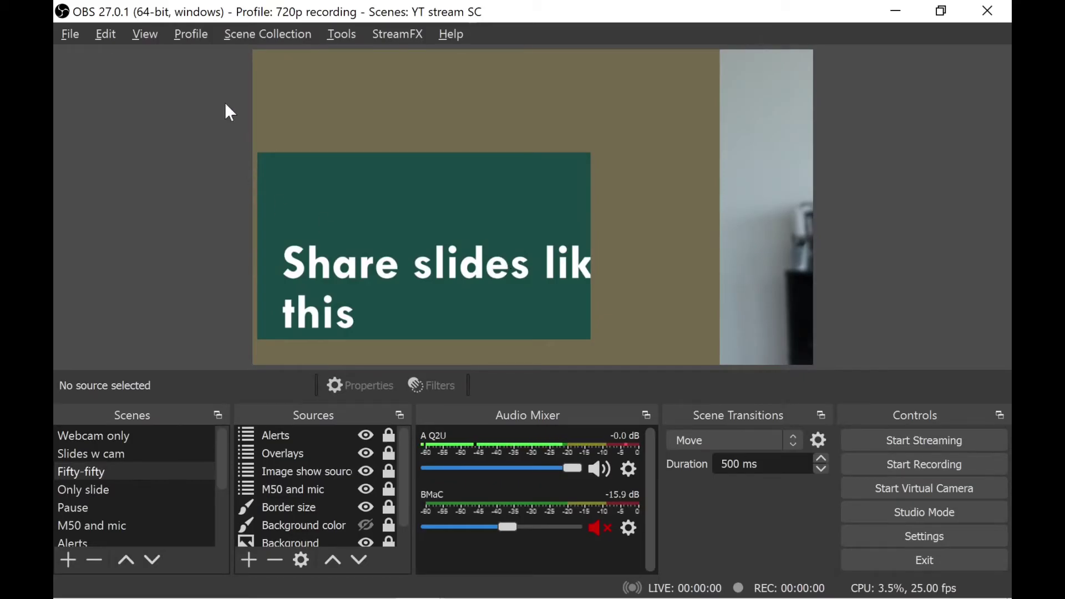
# Step: Switch to the YouTube stream 1080p profile and check its canvas and output resolutions in the video settings
pyautogui.click(192, 37)
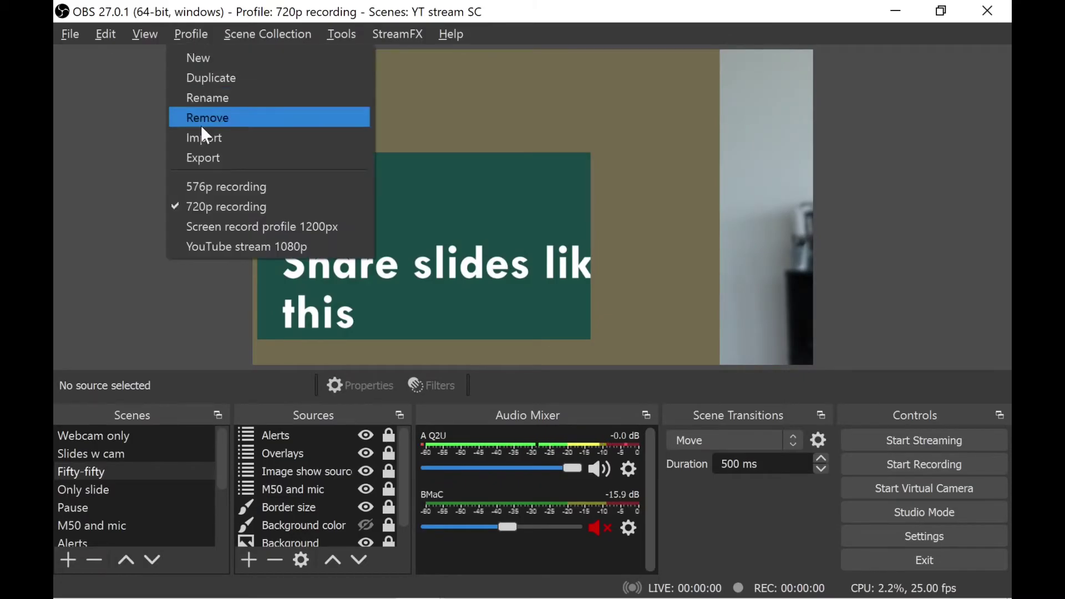
pyautogui.click(203, 255)
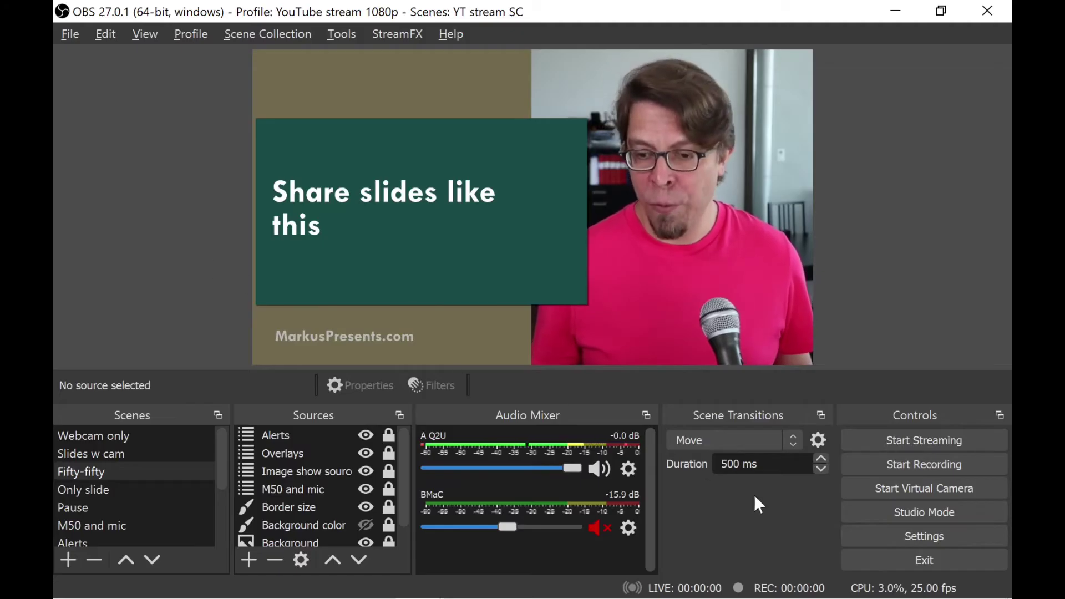
pyautogui.click(869, 531)
pyautogui.click(126, 250)
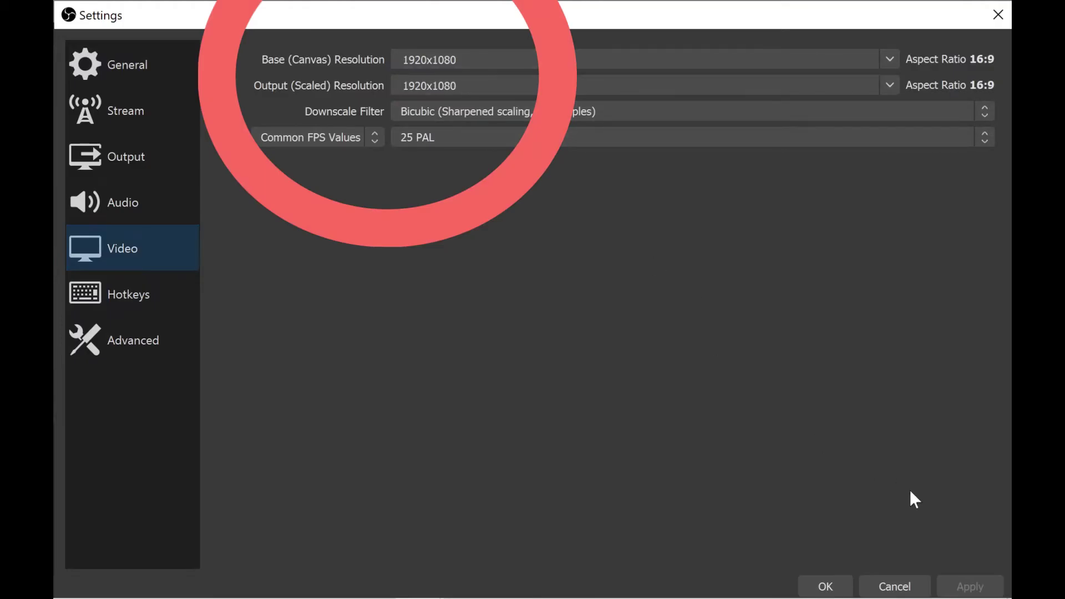
pyautogui.click(895, 586)
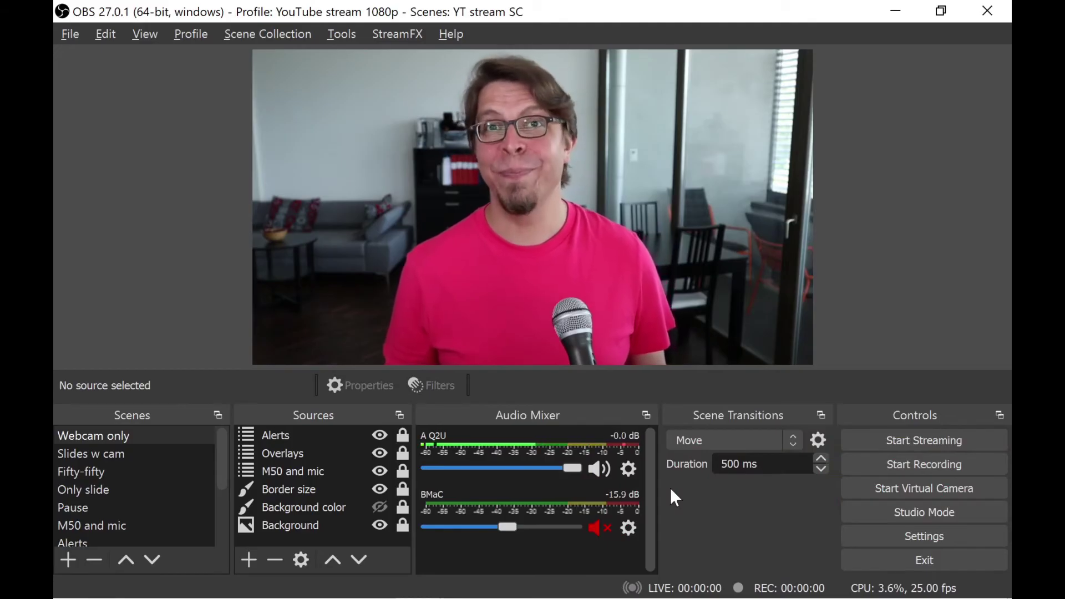
# Step: Bring the Fifty-fifty scene live and advance two slides to the one titled "Switch layouts"
pyautogui.click(924, 537)
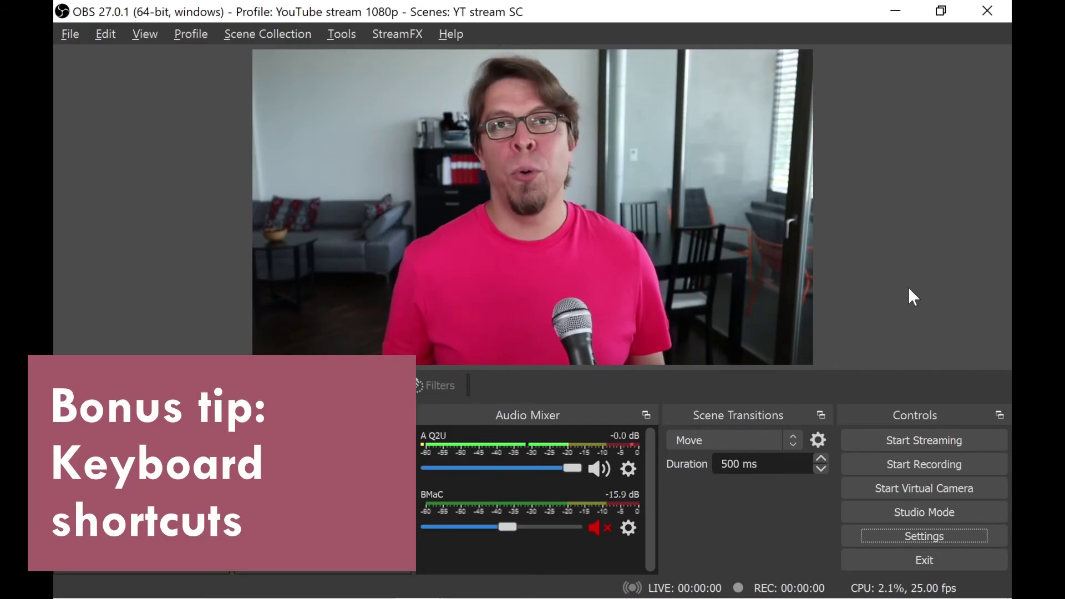
pyautogui.press('F2')
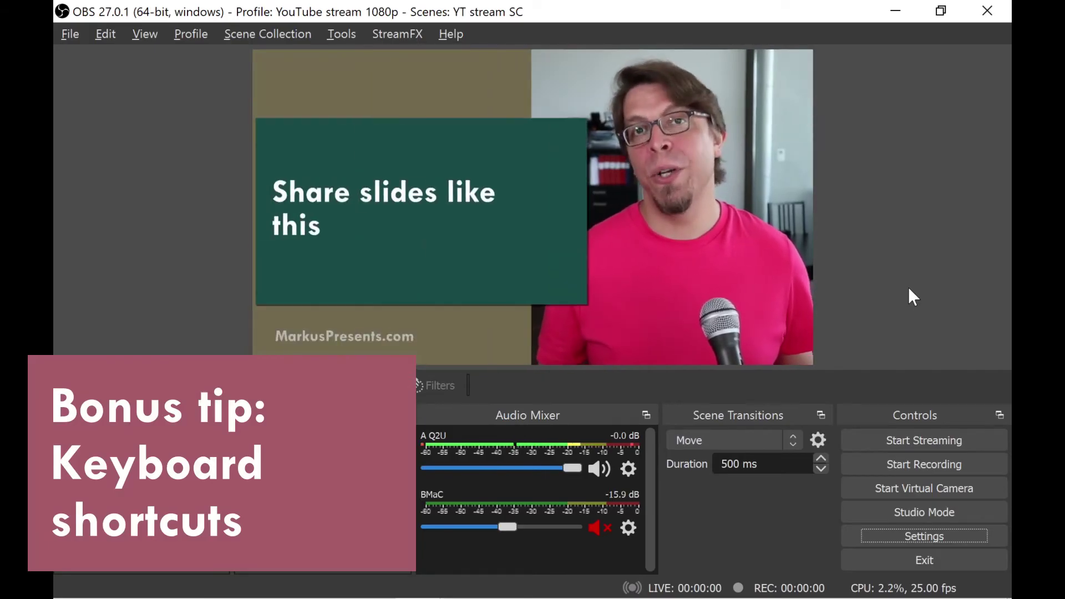
pyautogui.press('pagedown')
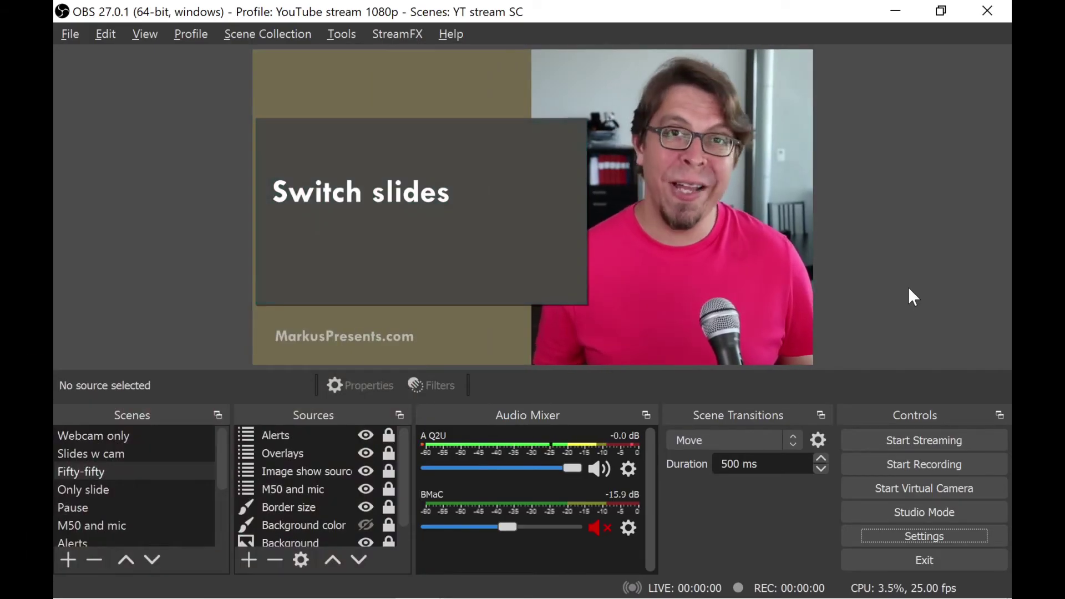
pyautogui.press('pagedown')
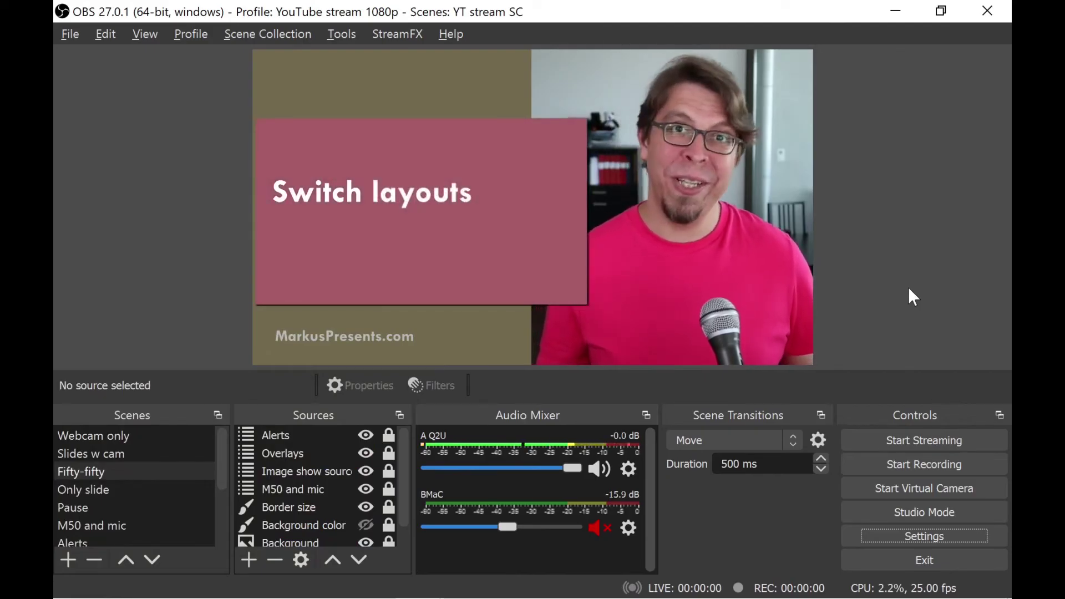
# Step: Cycle the "Switch layouts" slide through the Slides w cam and Webcam only scenes and back to Fifty-fifty
pyautogui.press('F2')
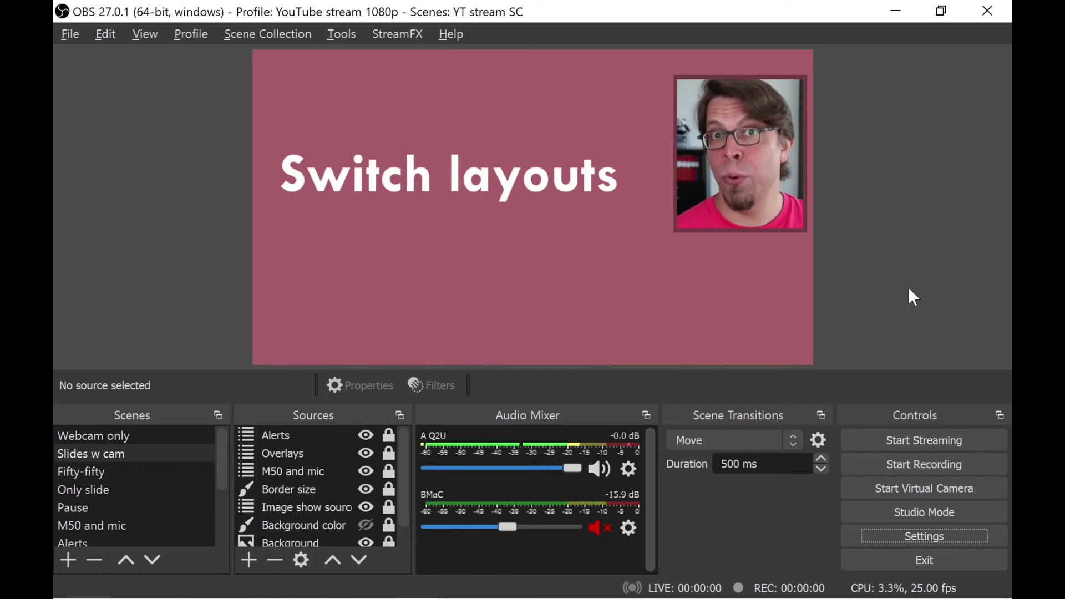
pyautogui.press('F4')
pyautogui.press('F1')
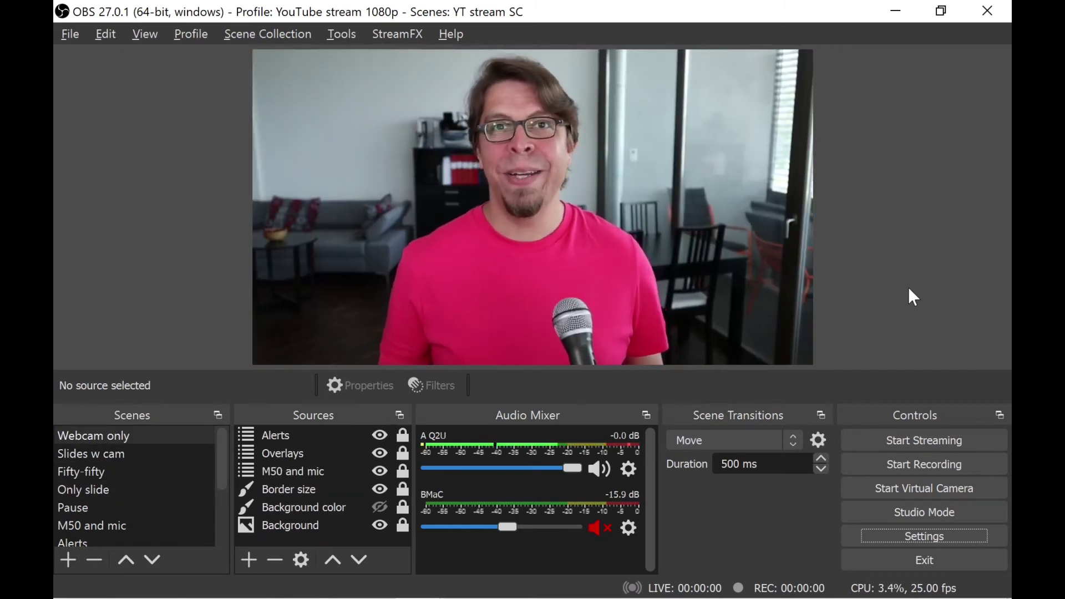
pyautogui.press('F3')
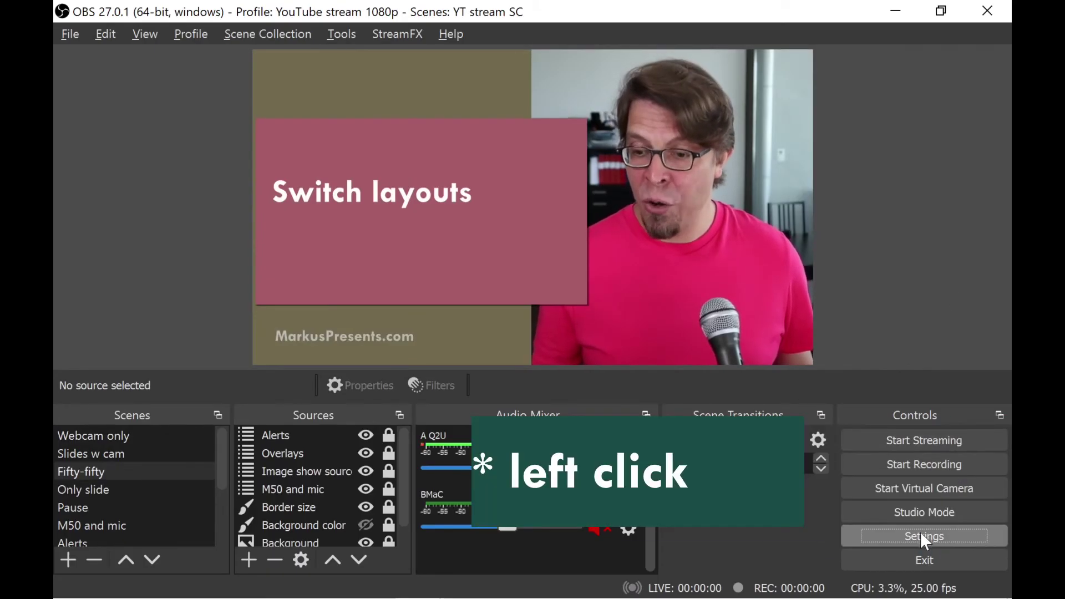
# Step: Review the scene-switching hotkeys assigned to scenes such as Pause and Slides w cam, and close the settings without changes
pyautogui.click(894, 541)
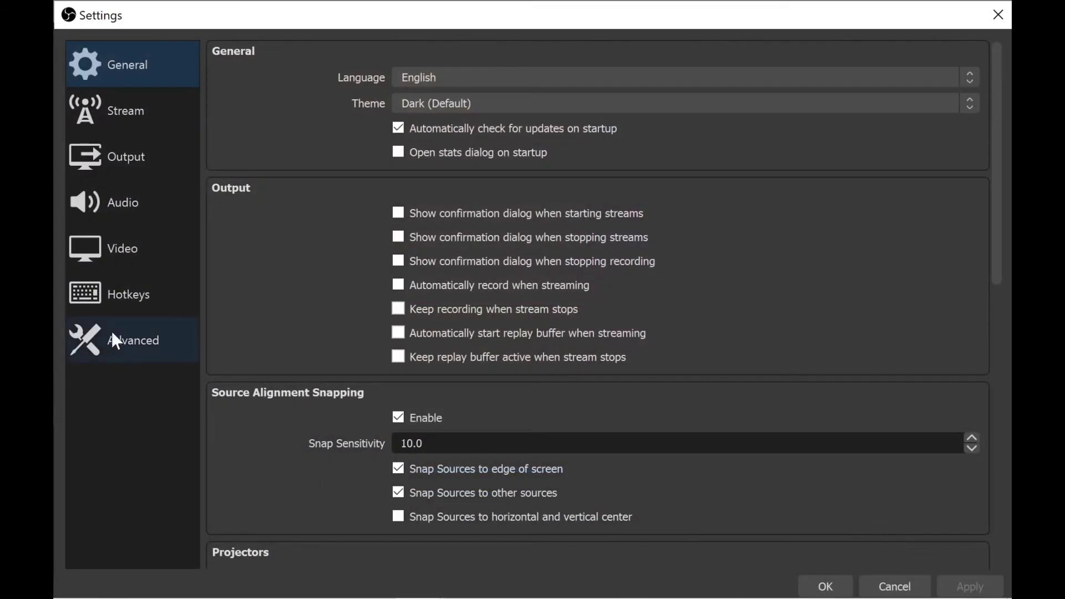
pyautogui.click(129, 295)
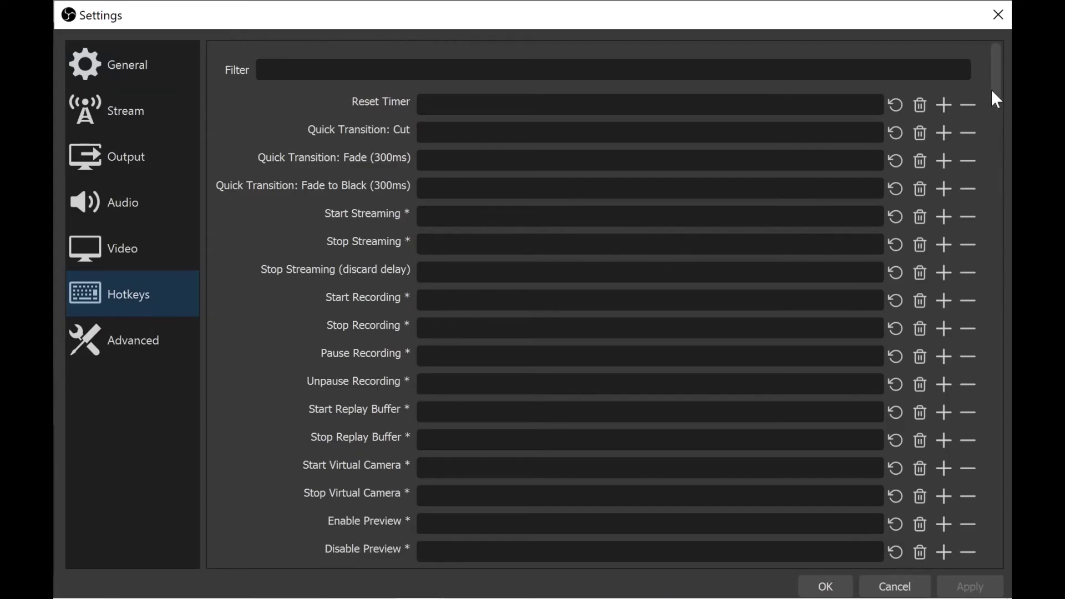
pyautogui.moveTo(997, 72); pyautogui.dragTo(954, 333)
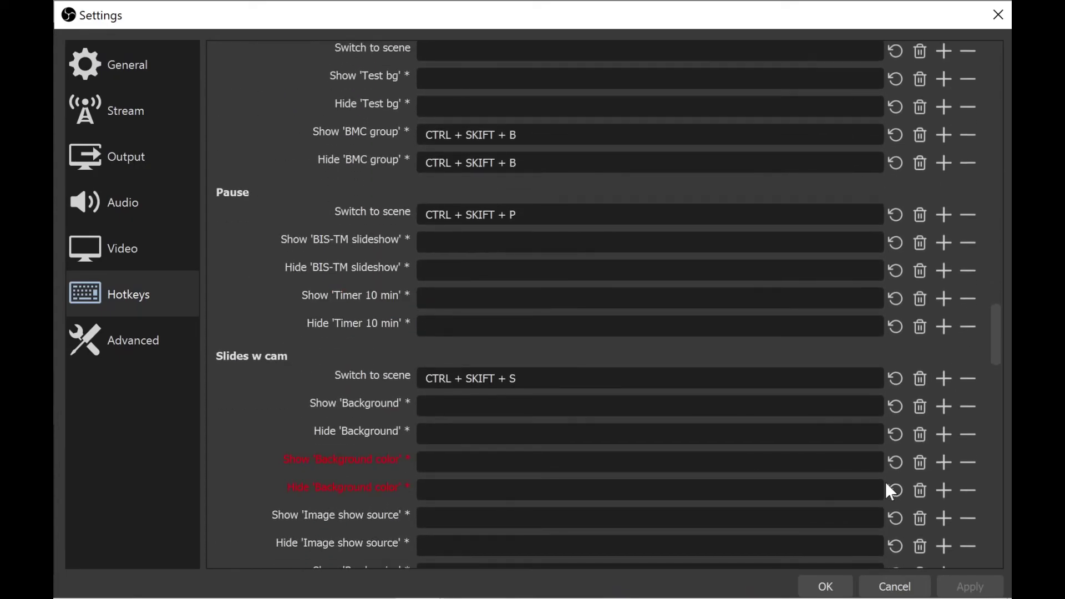
pyautogui.click(897, 587)
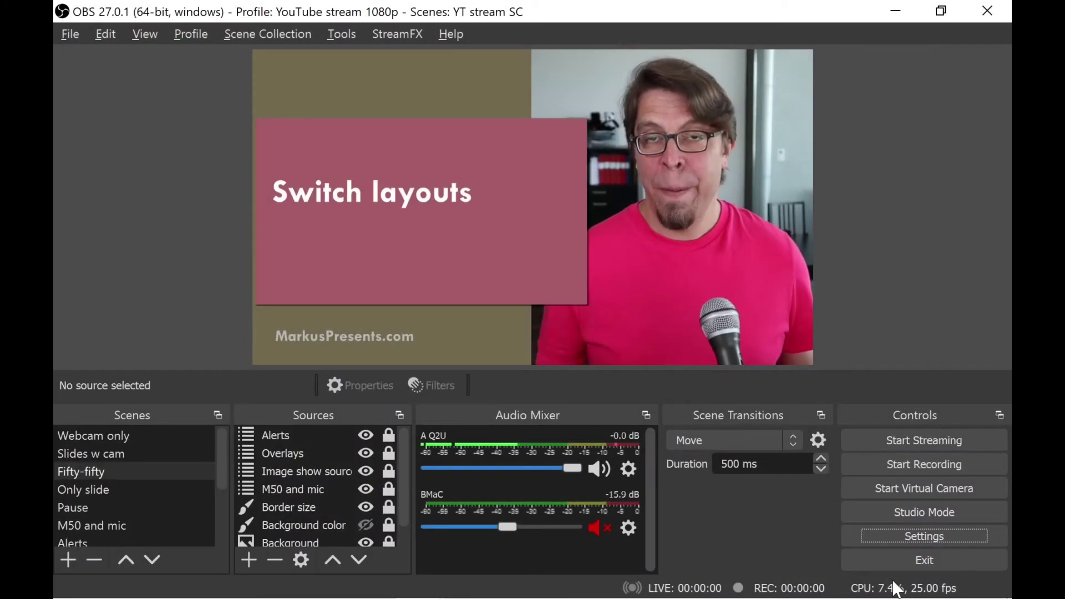